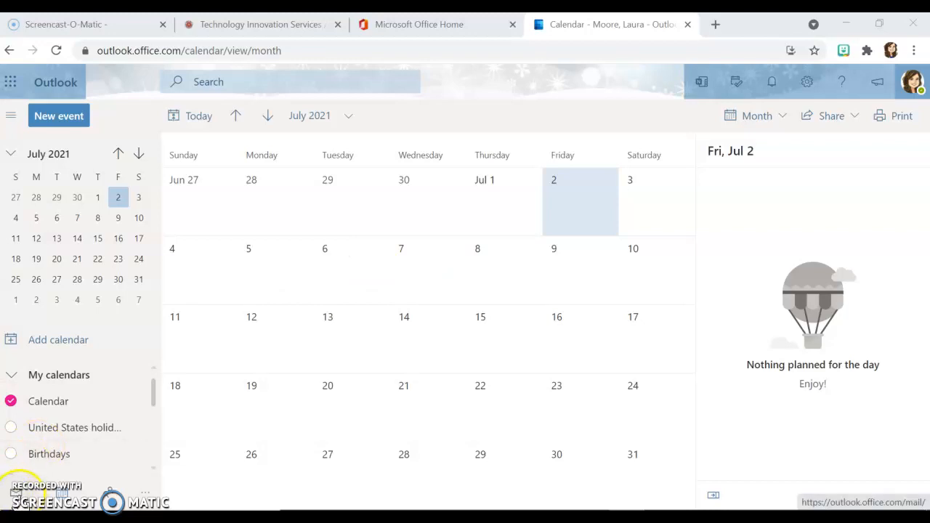
Create a calendar event on Thursday, July 1, 2021 titled "Tips Staff Meeting" in the full event form
left_click(64, 498)
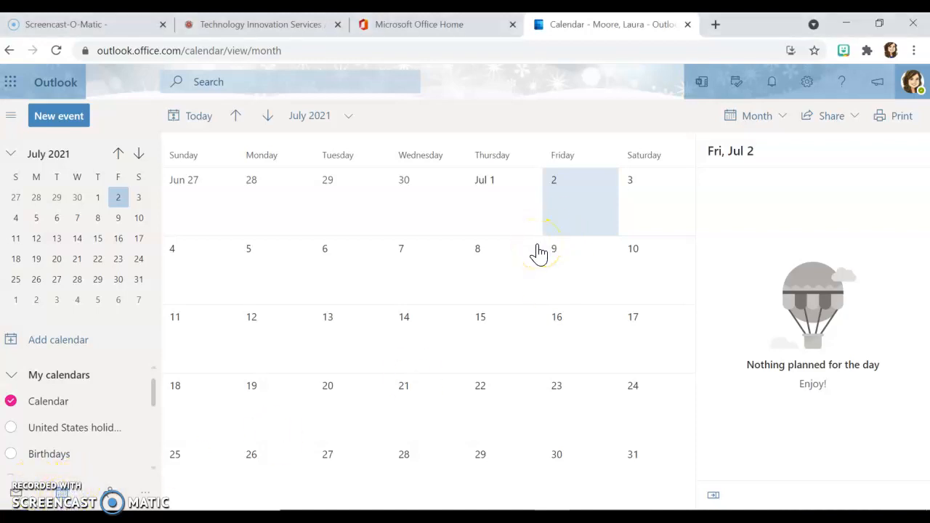
left_click(491, 211)
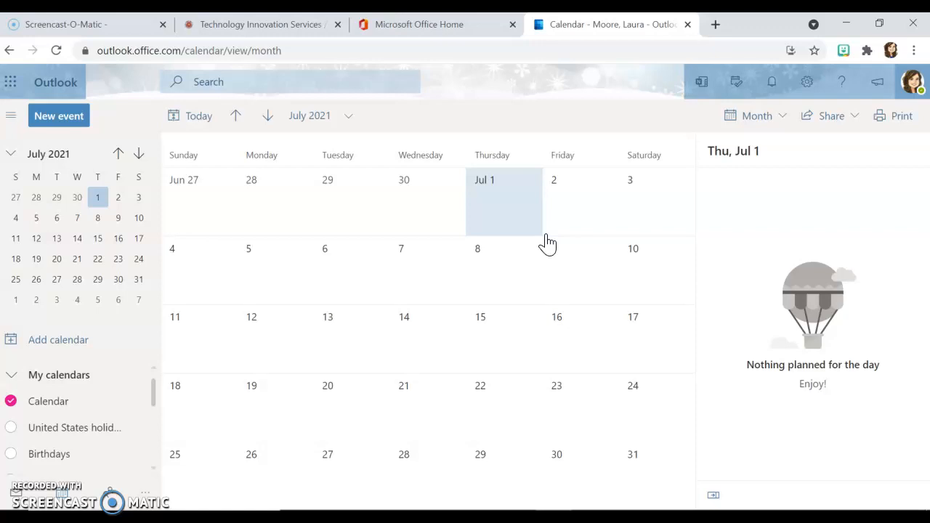
left_click(535, 231)
double_click(520, 209)
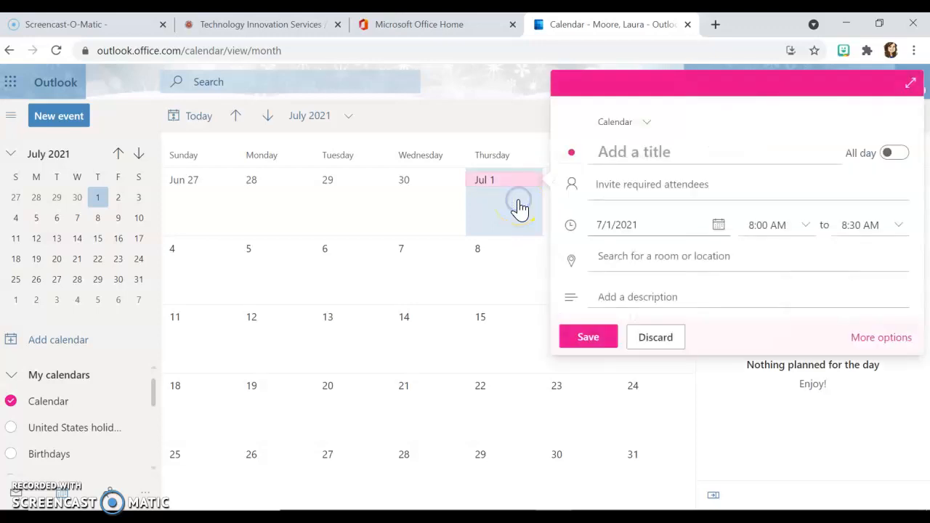
left_click(305, 203)
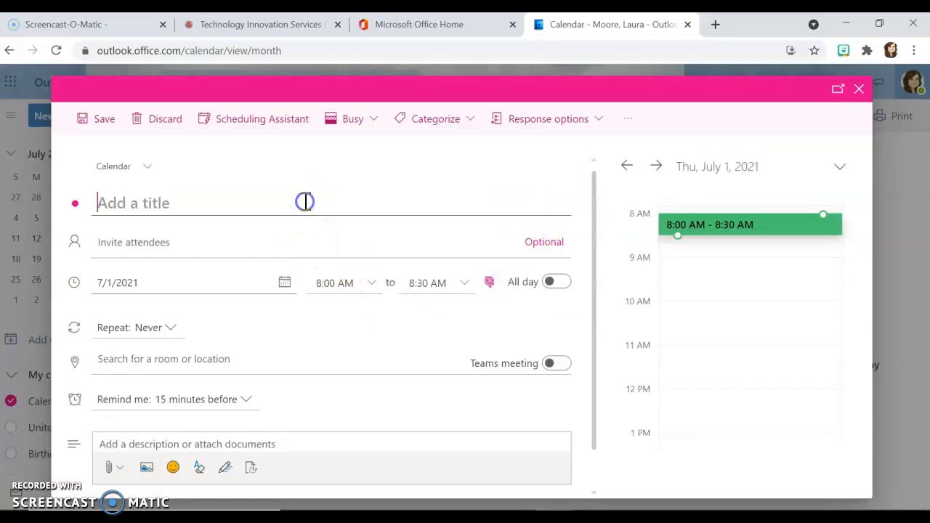
type("Tips ")
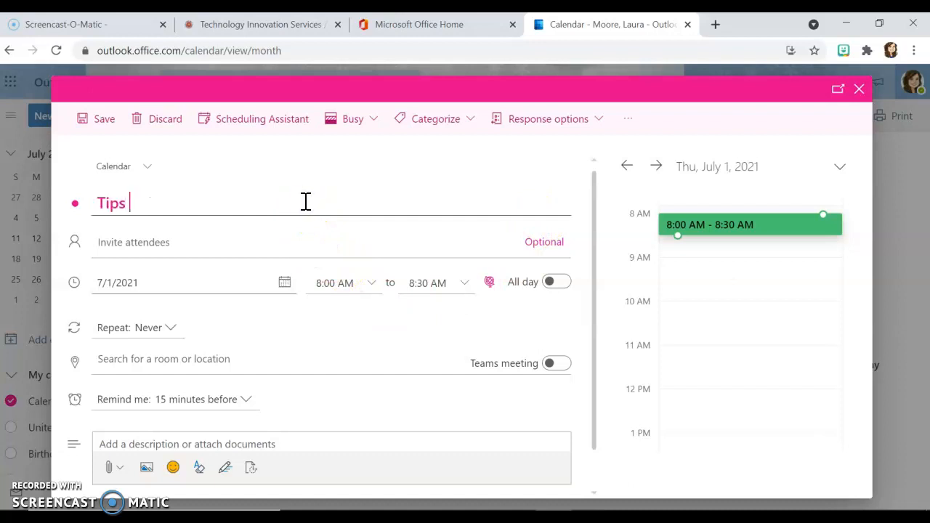
type("Staff Meeting")
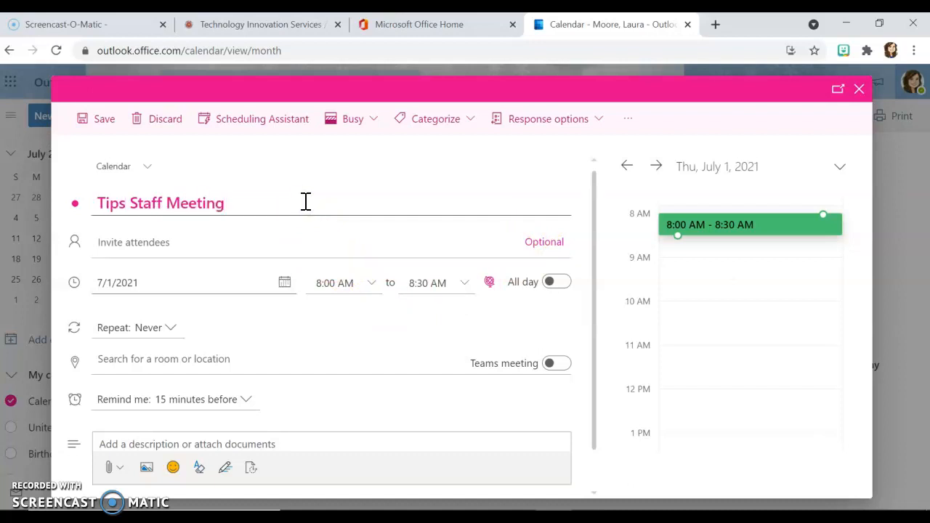
Invite the five staff members as attendees of the Tips Staff Meeting by looking up each first name
left_click(260, 244)
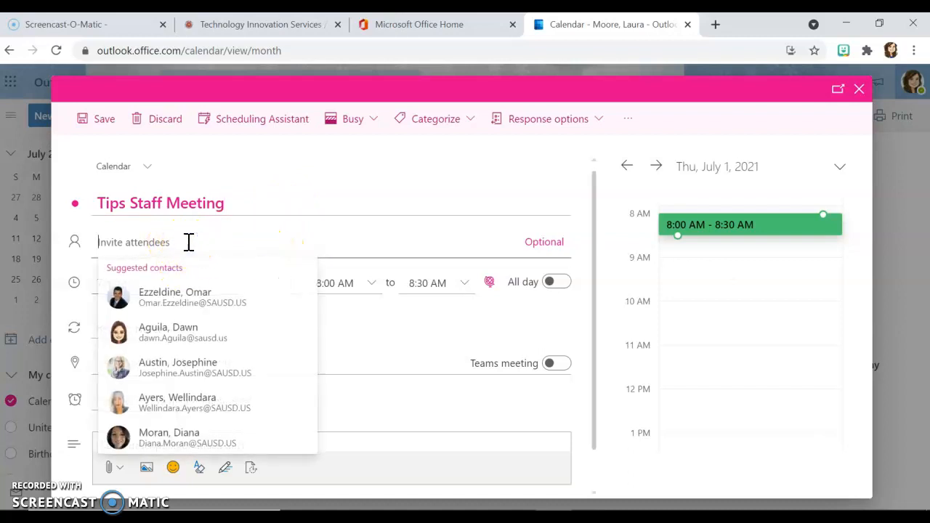
type("omar")
key("Return")
type("marisol")
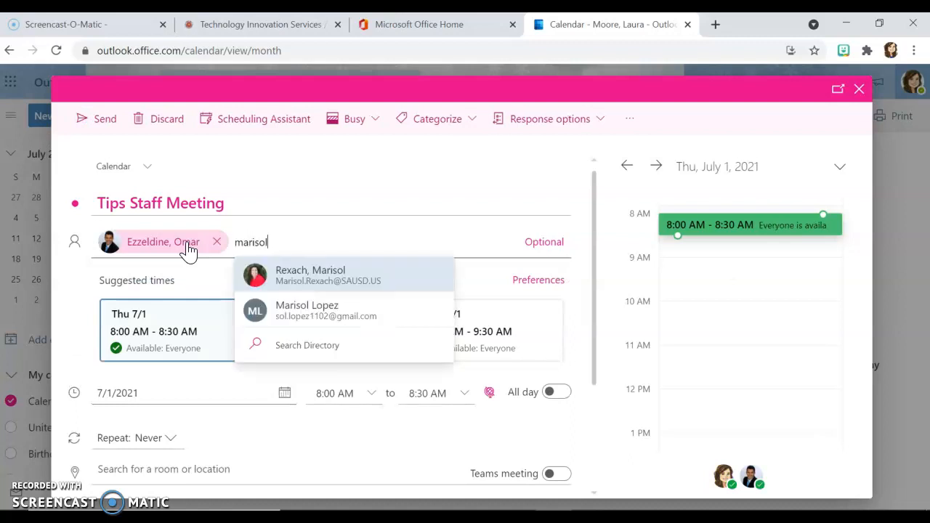
key("Return")
type("d")
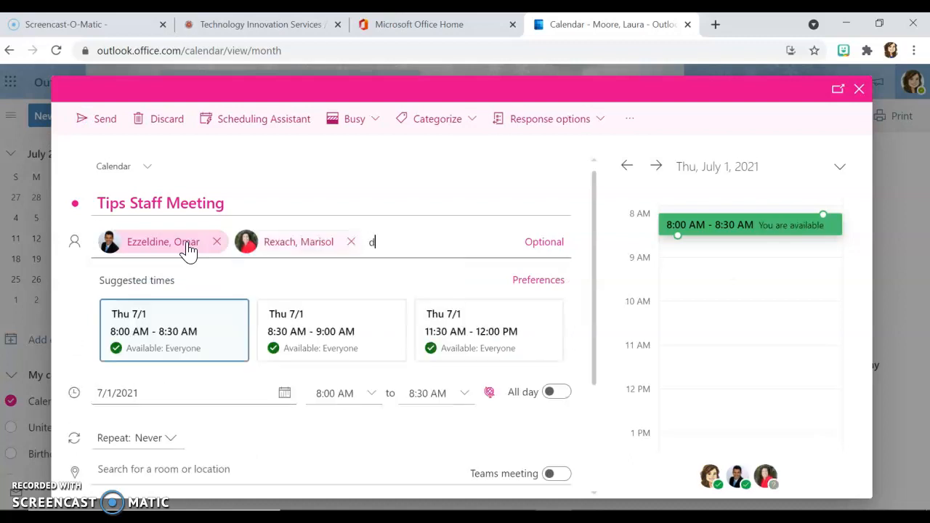
type("awn")
key("Return")
type("rosel")
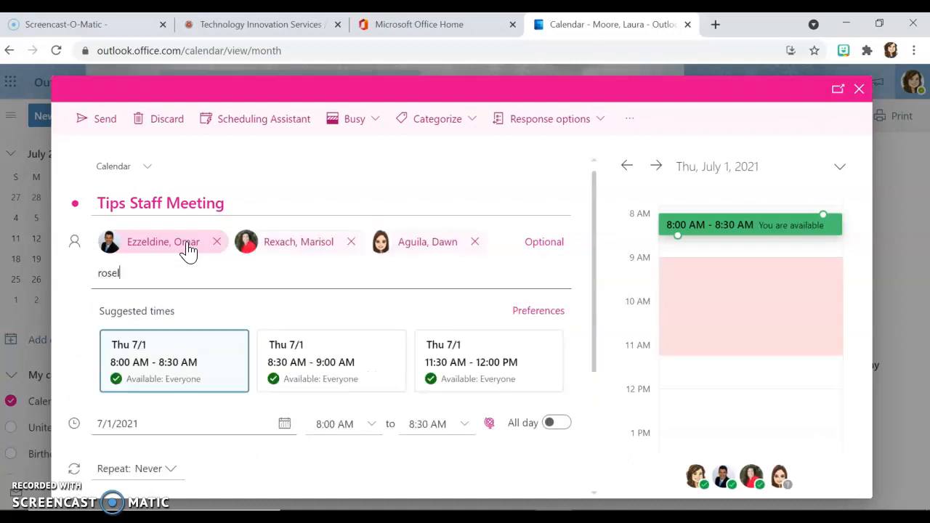
key("Return")
type("myrn")
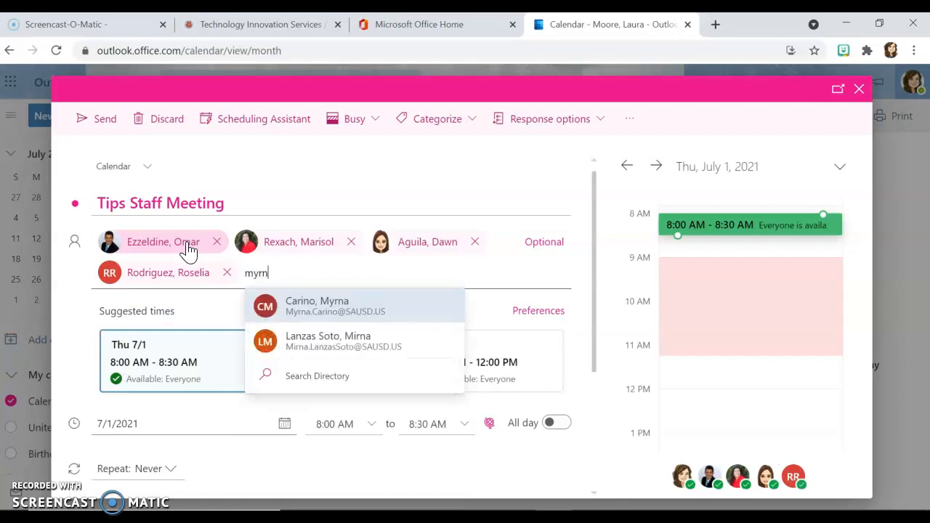
key("Return")
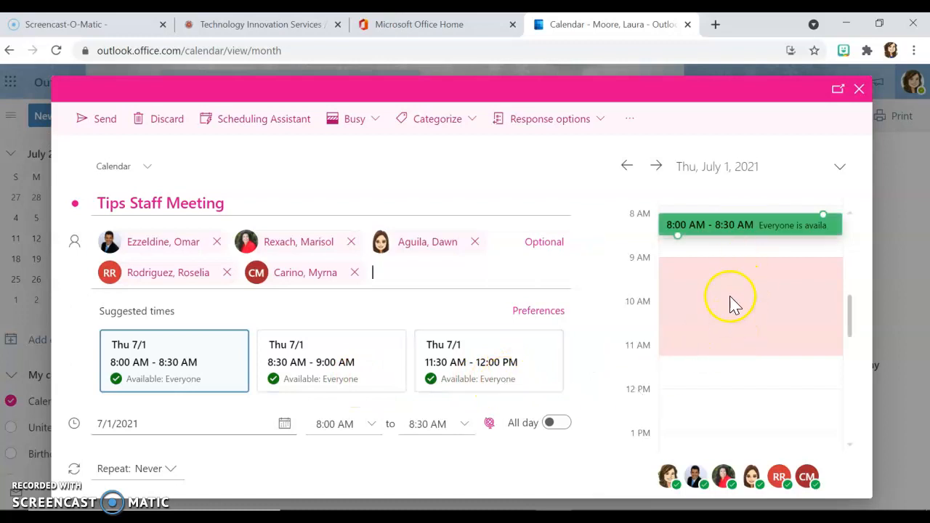
Check attendee availability on July 1 by trying the 9:00 AM slot, returning to 8:00 AM and reviewing the rest of the day
left_click(693, 260)
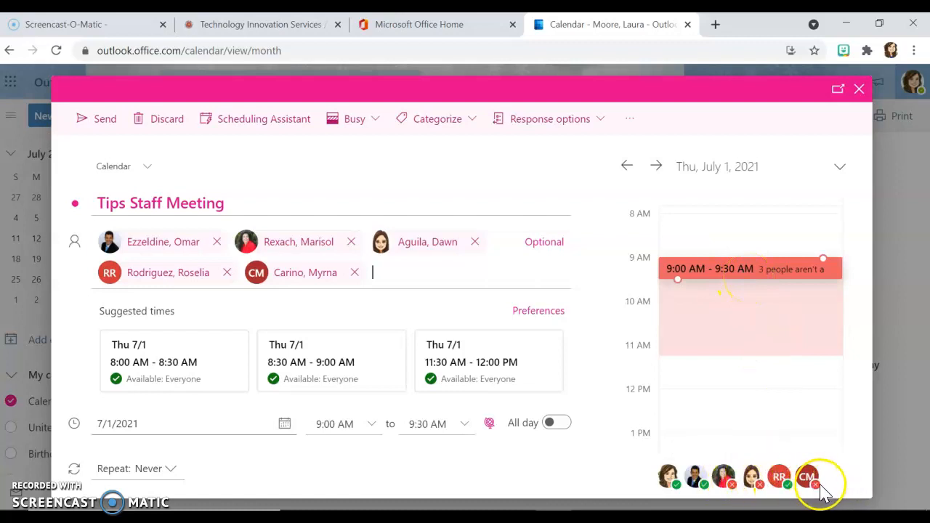
mouse_move(809, 485)
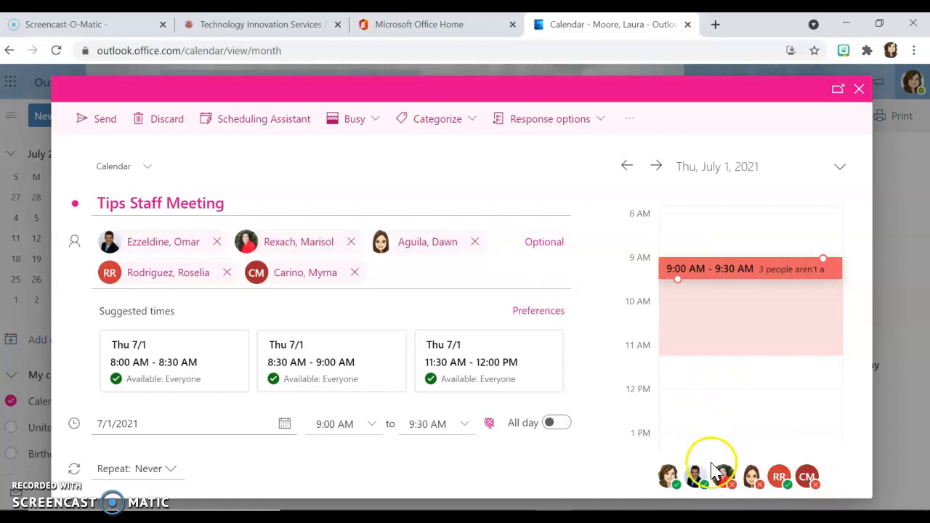
left_click(750, 223)
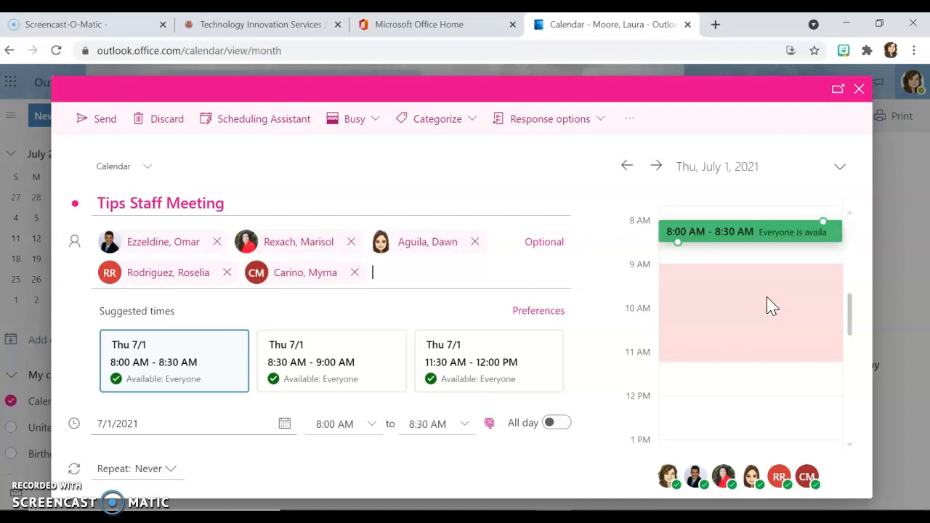
scroll(814, 390, "down", 3)
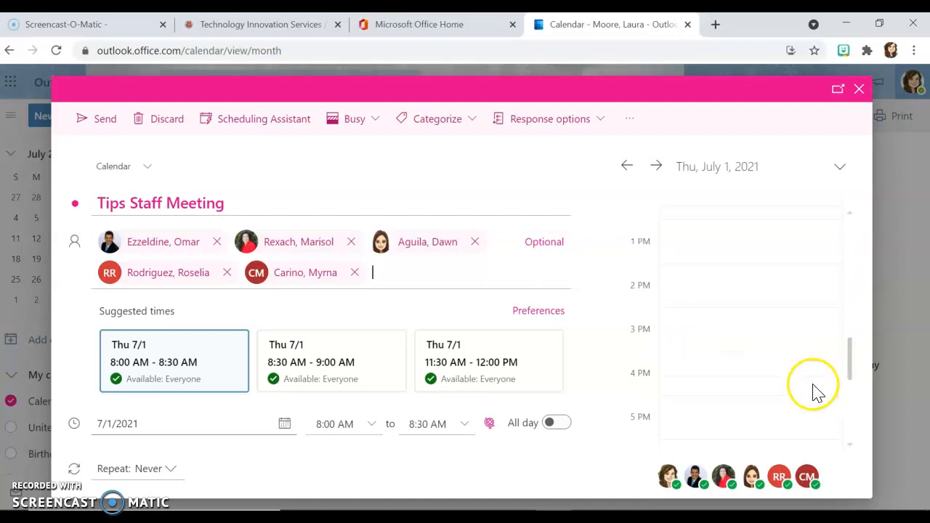
scroll(706, 254, "up", 1)
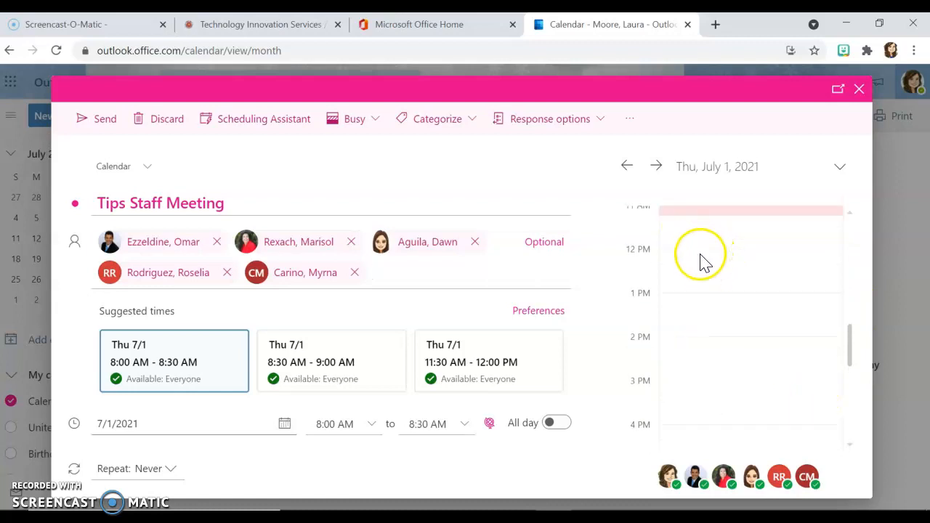
scroll(702, 260, "down", 2)
scroll(702, 260, "up", 6)
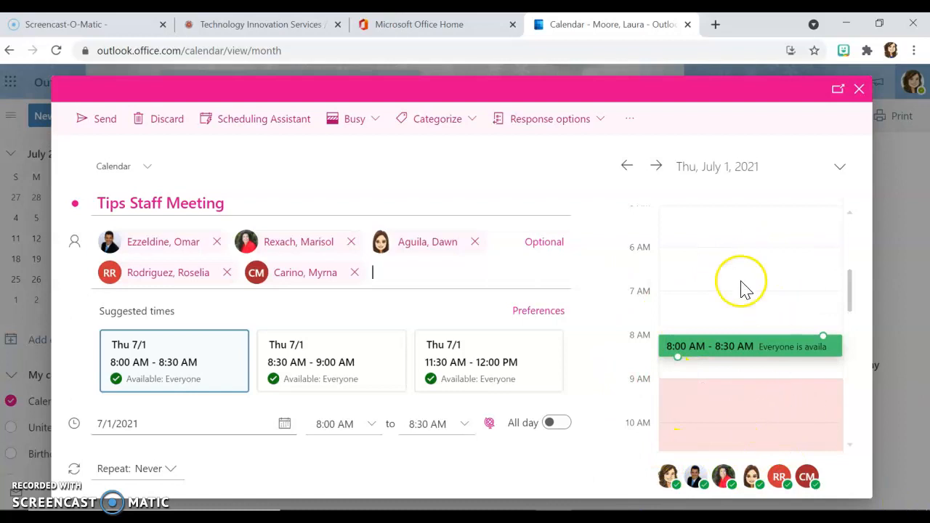
Examine the attendees' schedules for July 1 and the following days in the Scheduling Assistant, including Monday, July 5, and return to the event
left_click(262, 122)
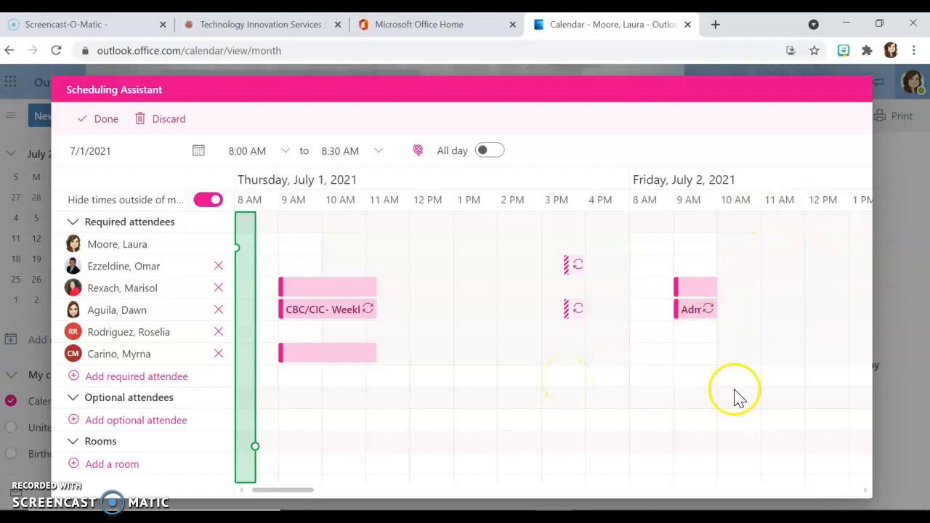
left_click_drag(291, 490, 446, 478)
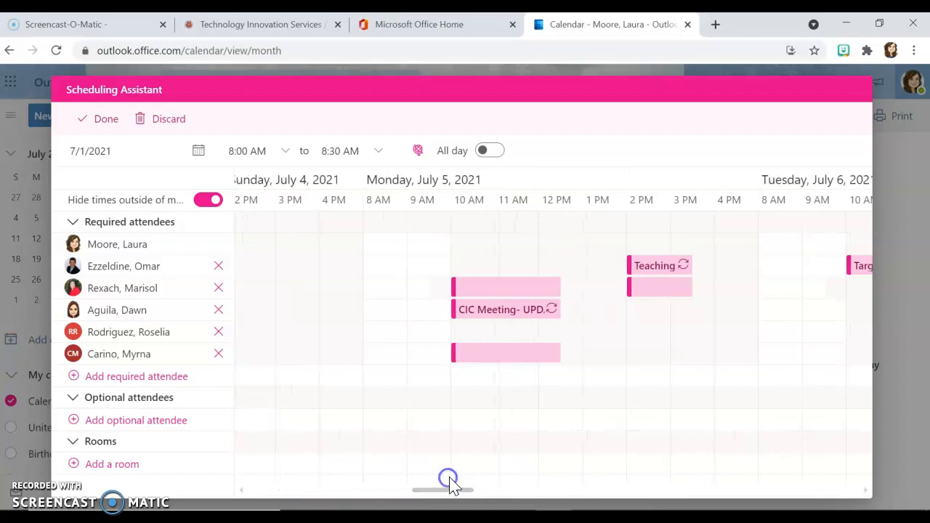
mouse_move(518, 307)
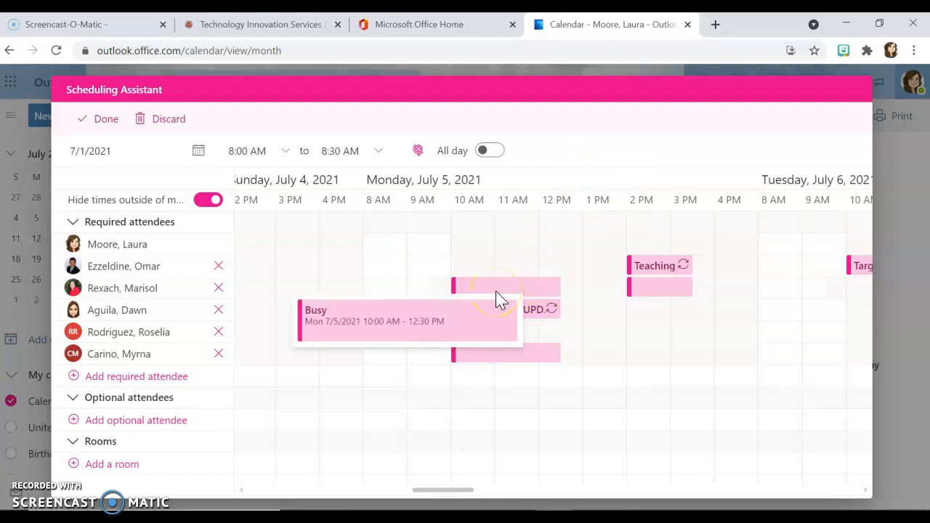
left_click_drag(453, 489, 294, 491)
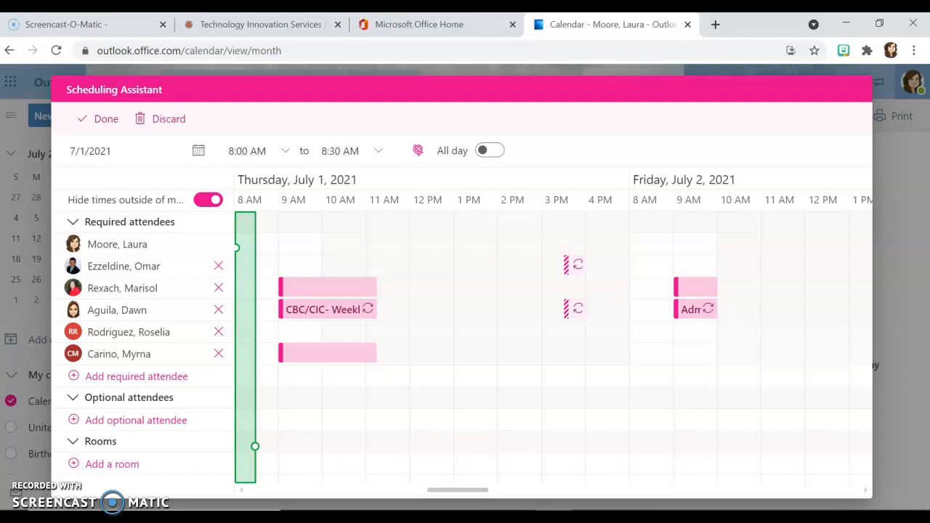
left_click(109, 122)
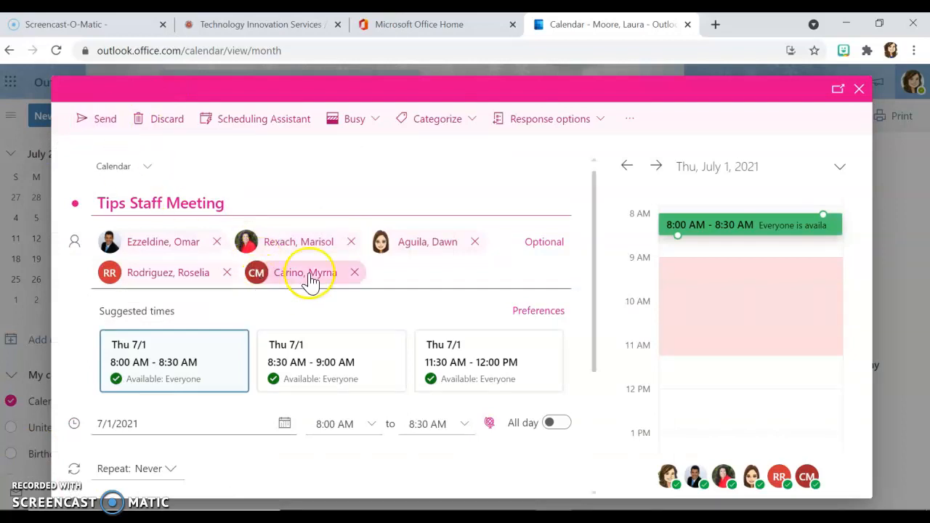
Extend the Tips Staff Meeting to end at 9:00 AM and view the available reminder times
mouse_move(679, 235)
left_mouse_down()
mouse_move(675, 258)
mouse_move(677, 245)
left_mouse_up()
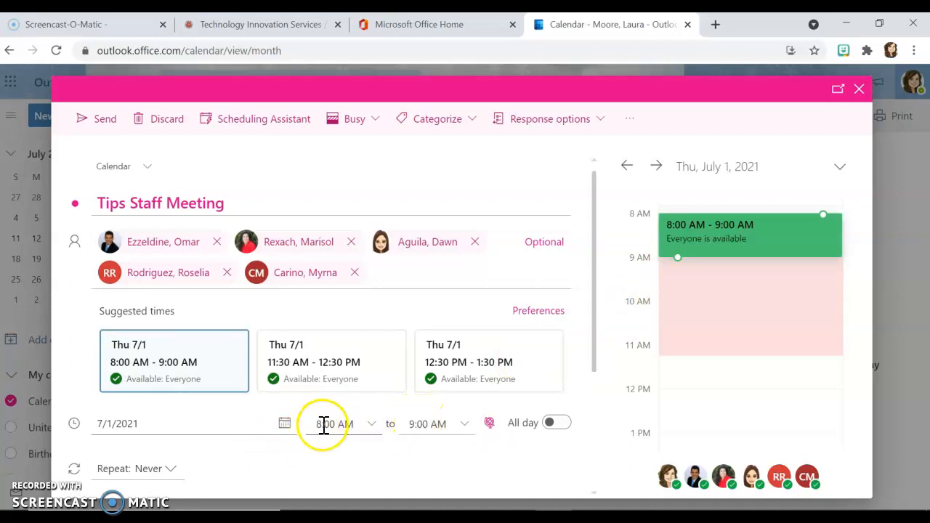
scroll(234, 458, "down", 2)
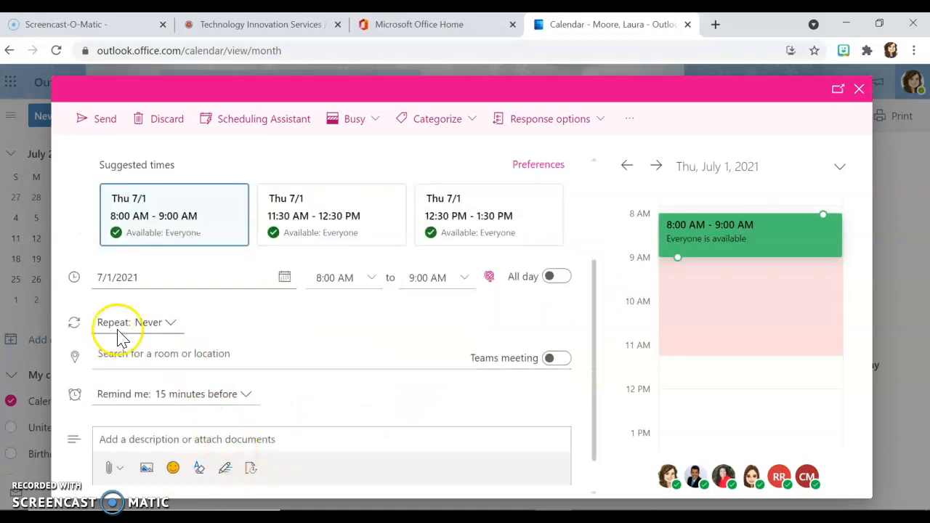
scroll(239, 353, "down", 1)
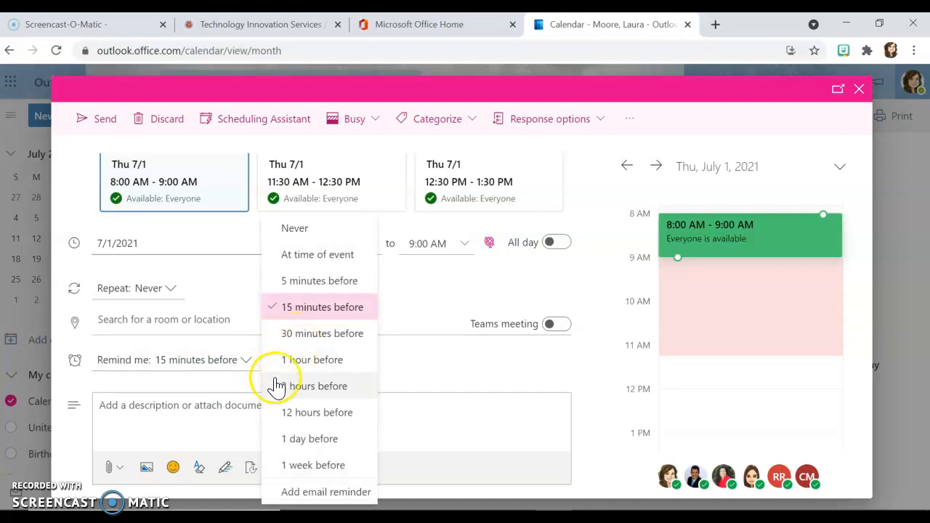
left_click(241, 383)
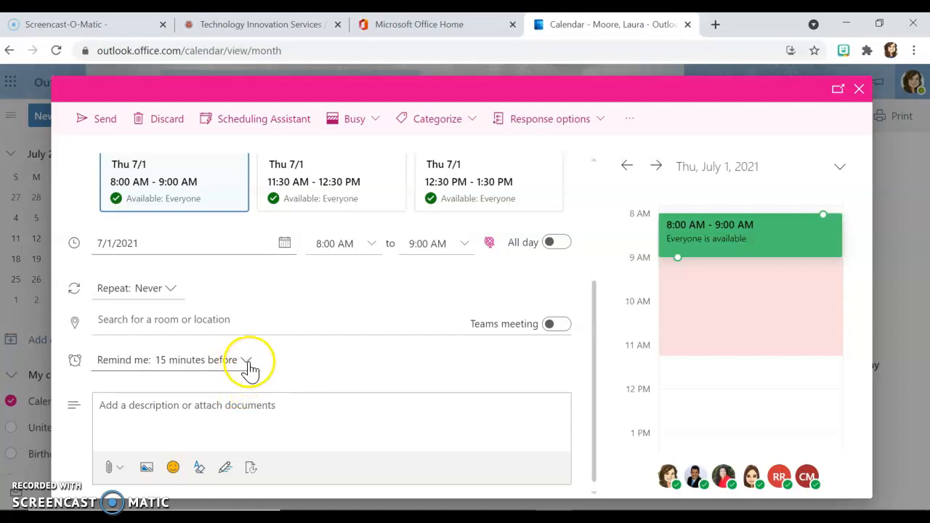
Close the Tips Staff Meeting event without sending it and discard the draft
scroll(301, 356, "up", 3)
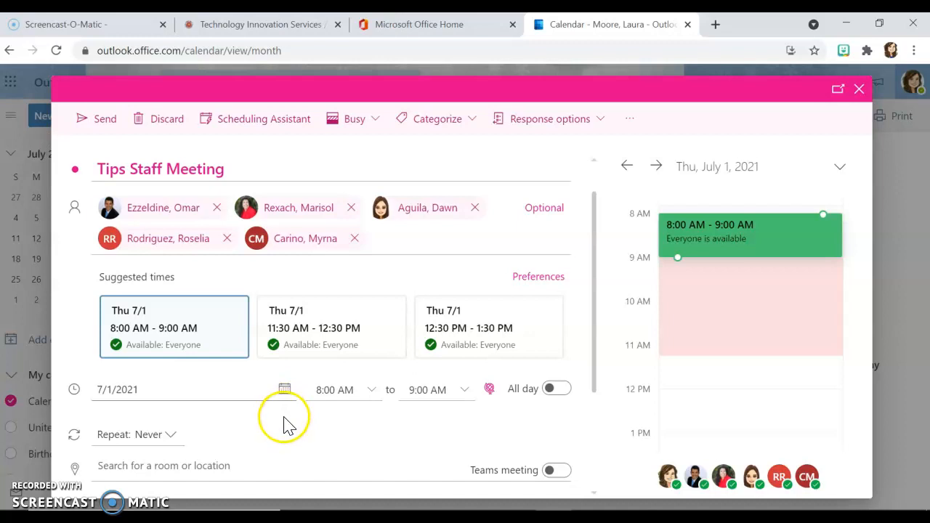
scroll(284, 422, "up", 1)
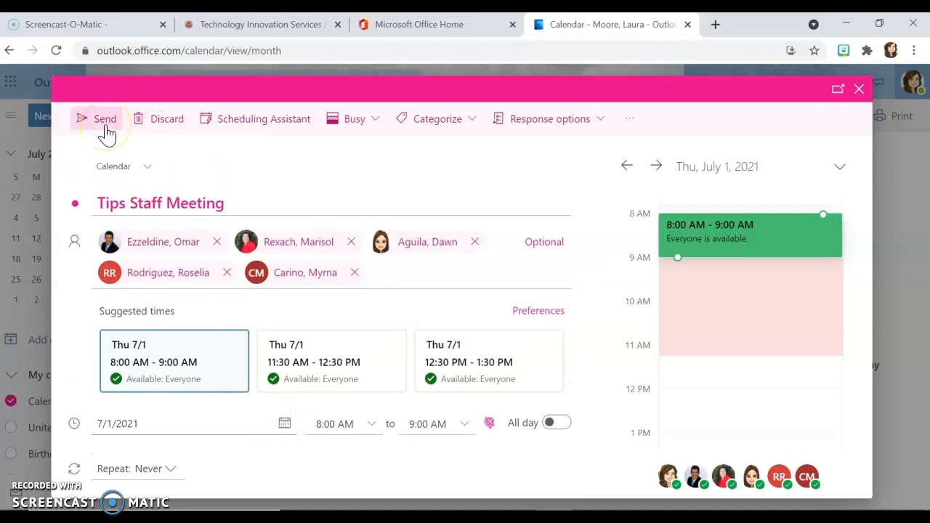
left_click(860, 90)
left_click(469, 318)
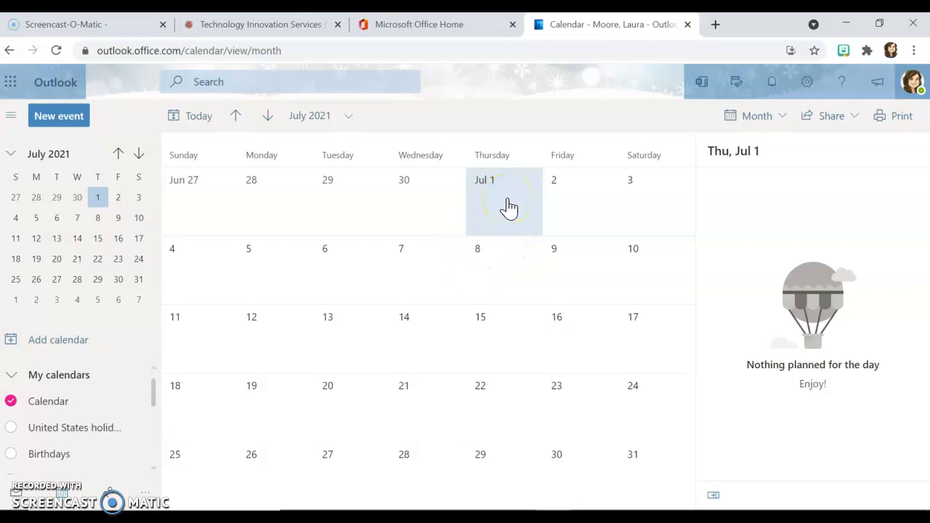
Create a calendar event on July 1, 2021 titled "Zoom Meeting" in the full event form
double_click(506, 208)
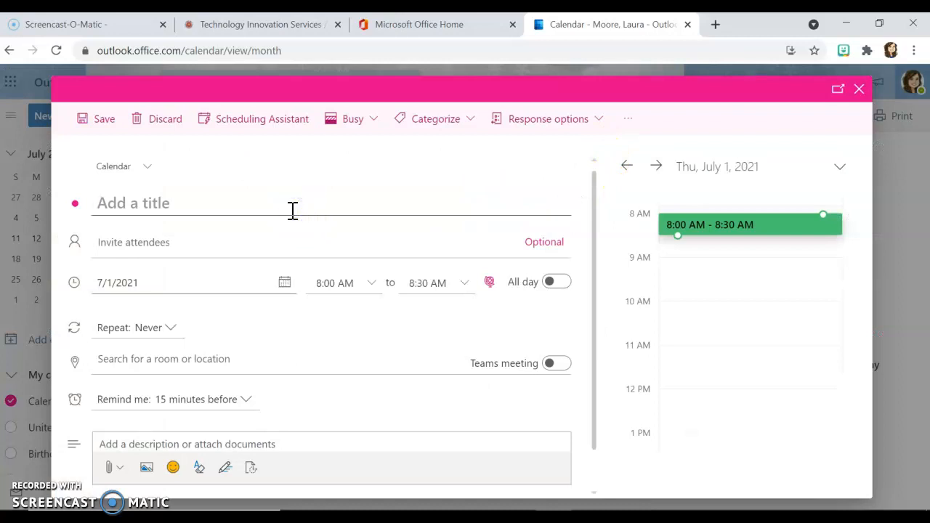
type("Zoom ")
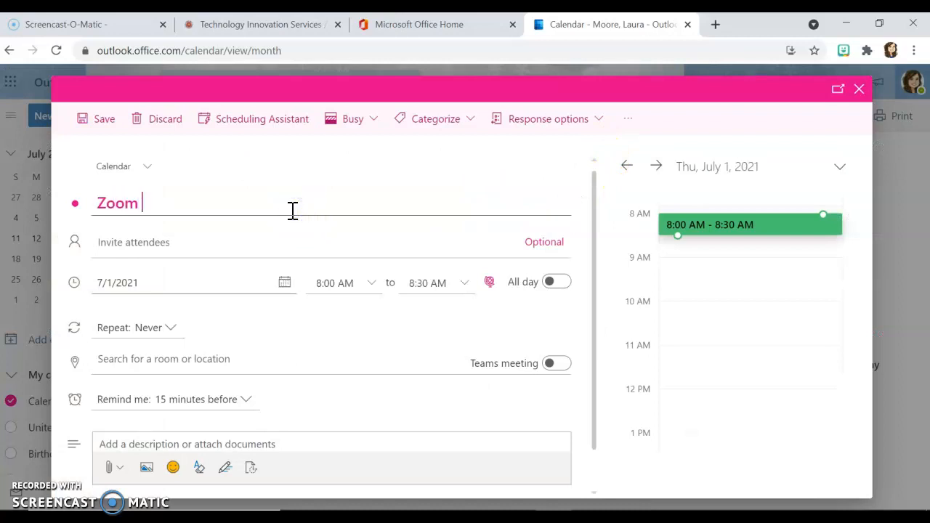
type("Meeting")
Set the Zoom Meeting's time from 1:00 PM to 2:00 PM
left_click(370, 282)
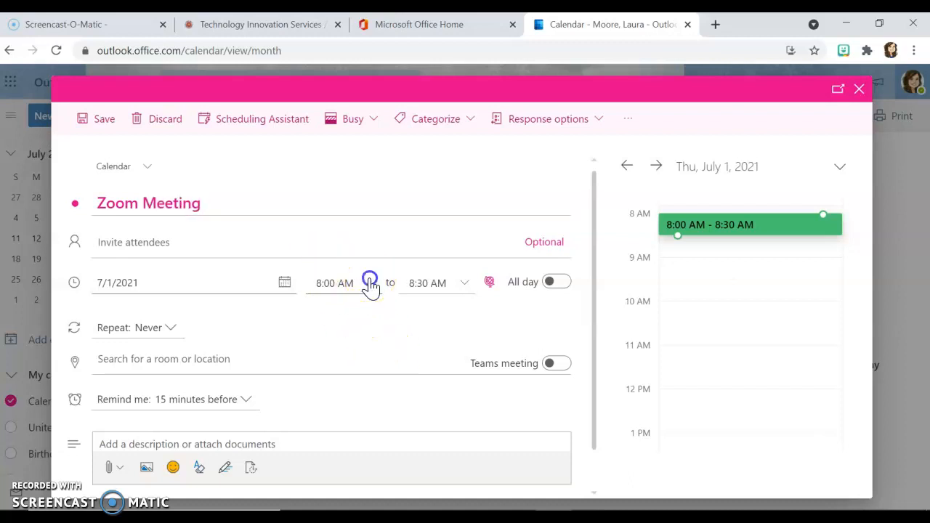
left_click_drag(388, 353, 386, 375)
left_click(365, 348)
left_click(464, 283)
left_click(441, 338)
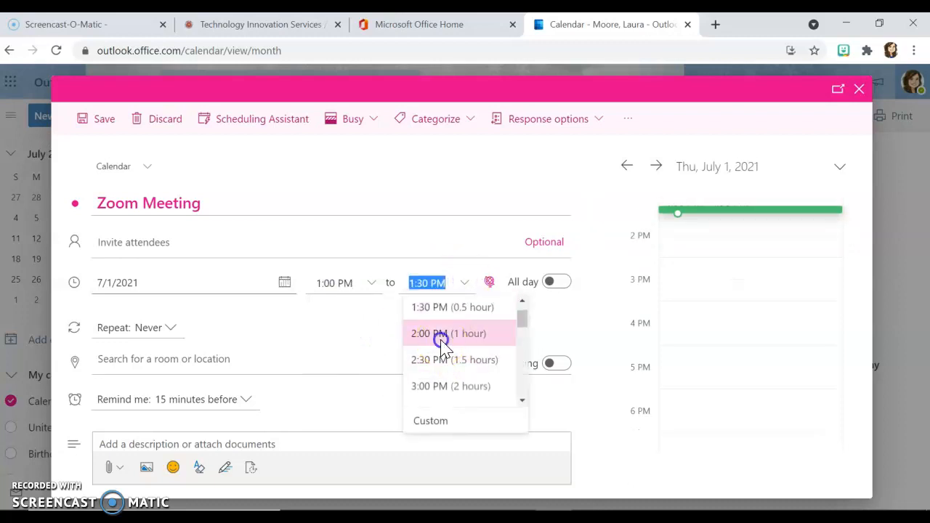
scroll(436, 347, "down", 1)
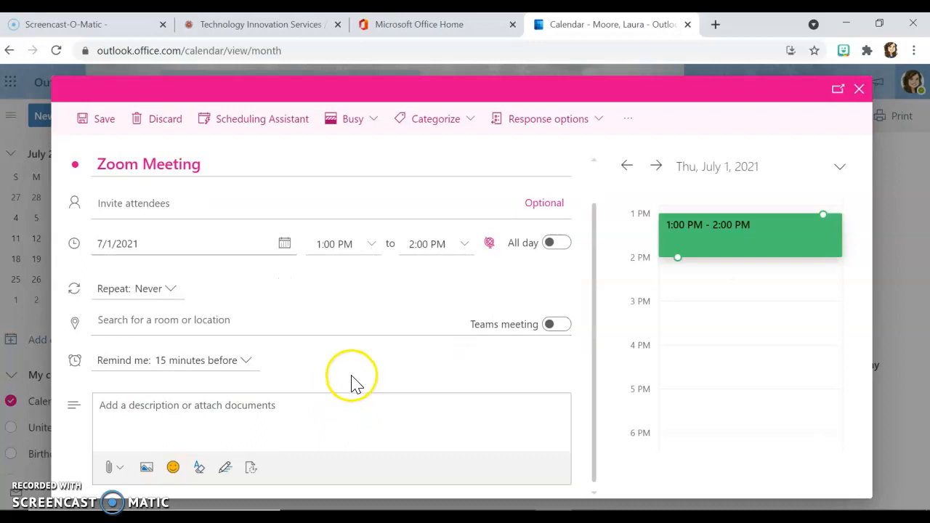
Save the Zoom Meeting event to the calendar
scroll(351, 383, "up", 1)
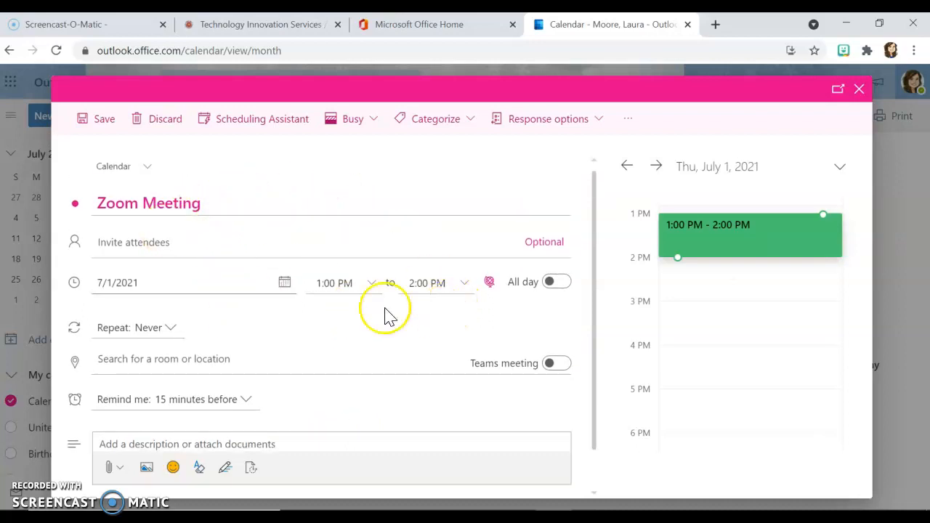
left_click(94, 118)
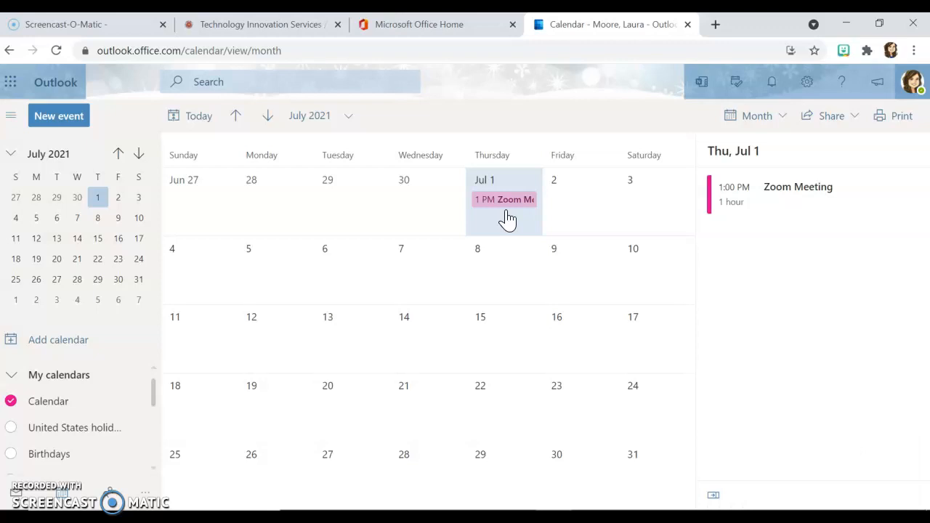
Create a calendar event on July 2, 2021 titled "Doctor's Appointment" and extend it to end at 9:00 AM
left_click(571, 213)
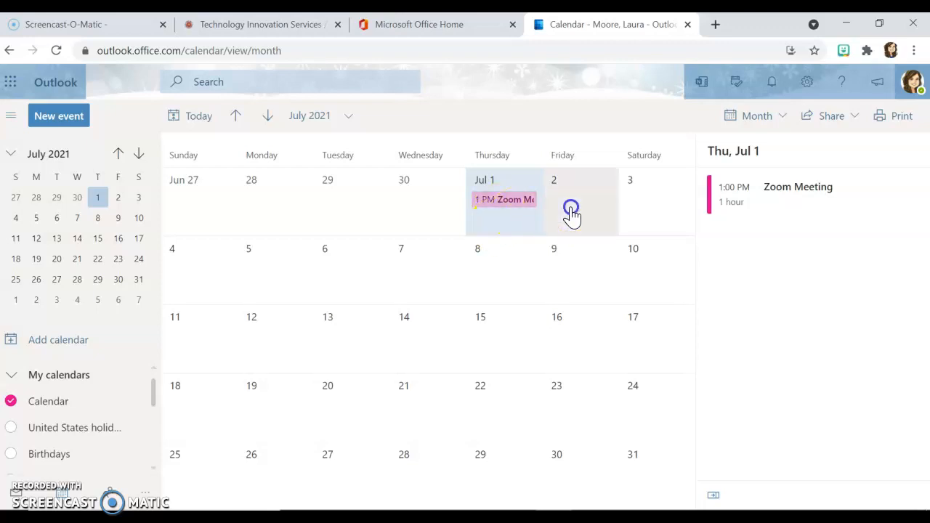
double_click(575, 218)
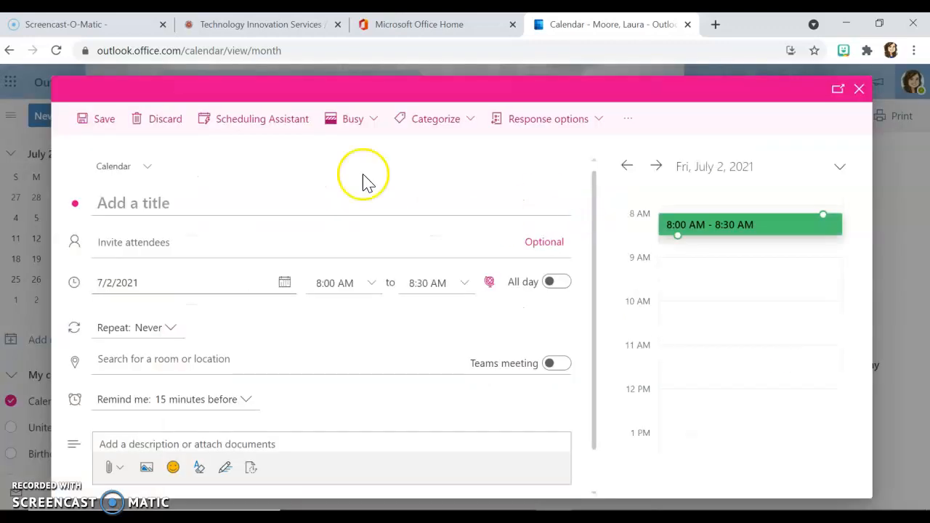
left_click(231, 200)
type("Do")
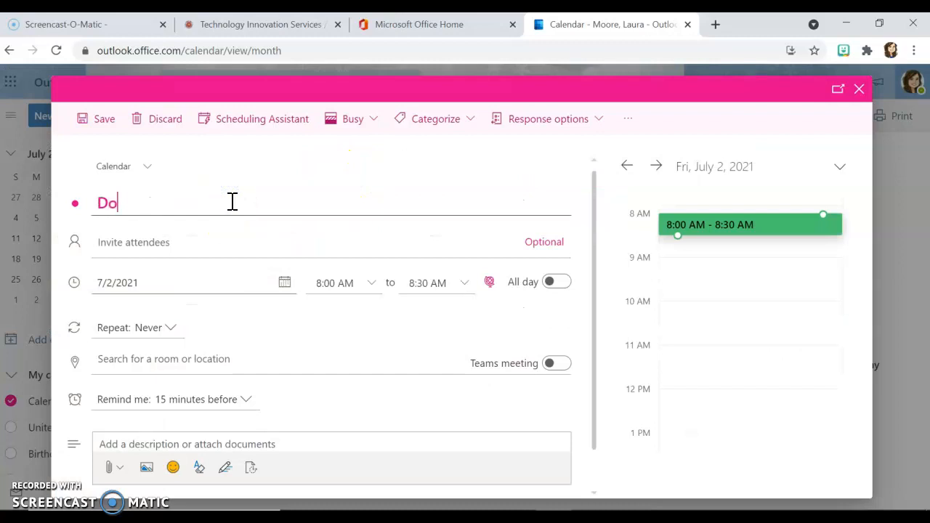
type("ctor's Ap")
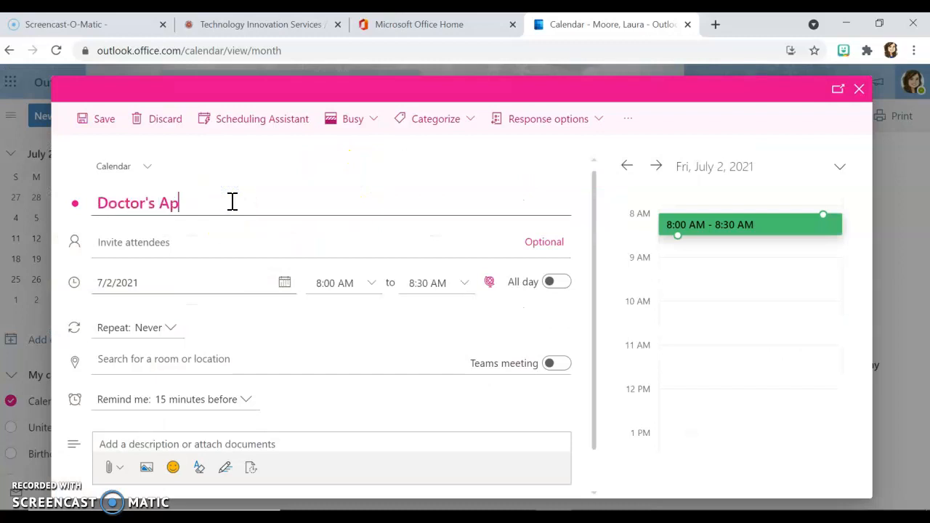
type("pointment")
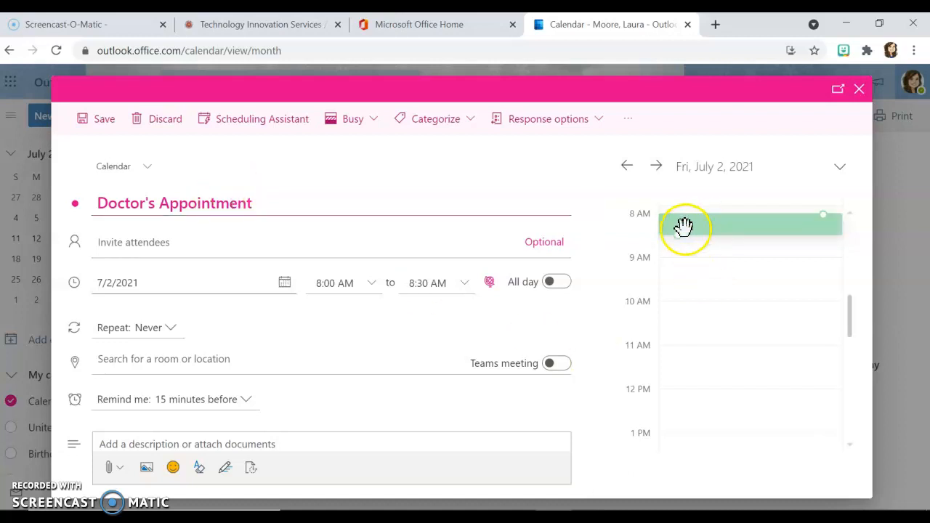
left_click_drag(679, 234, 677, 256)
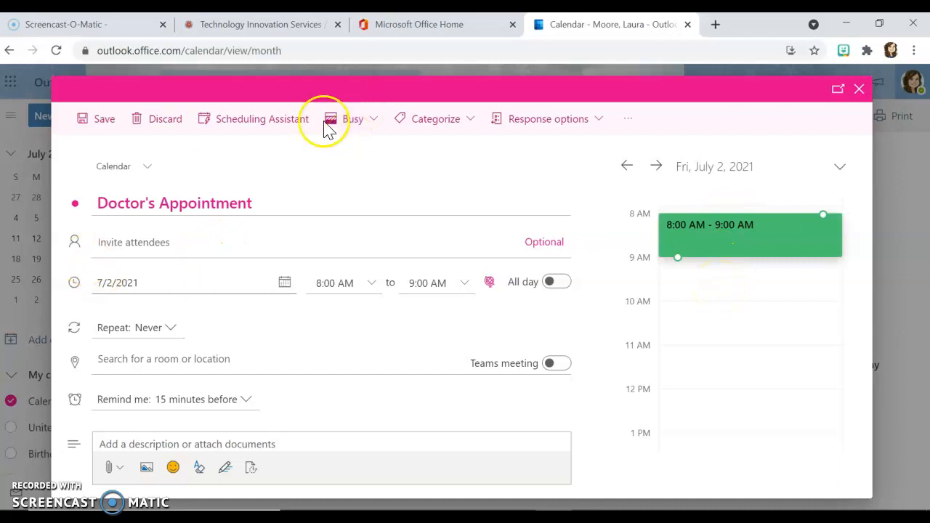
Mark the Doctor's Appointment event as private and save it
left_click(372, 122)
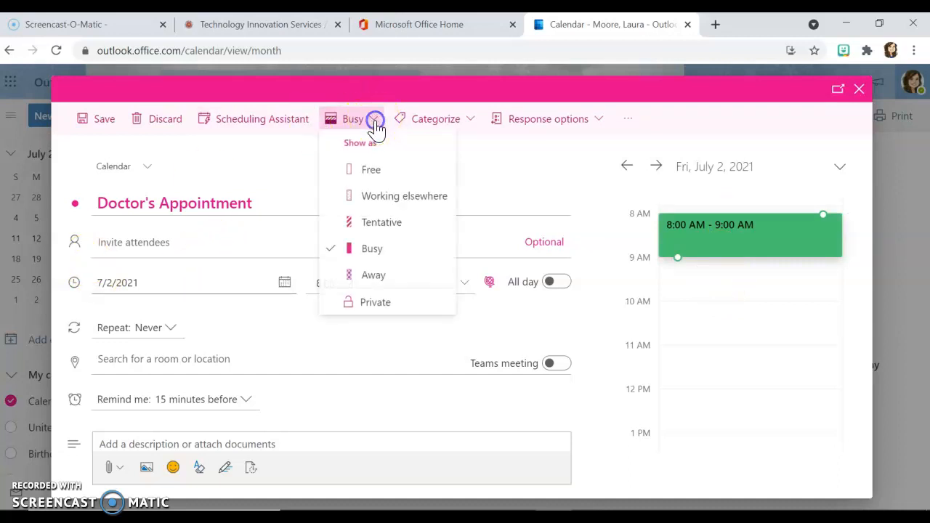
left_click(376, 303)
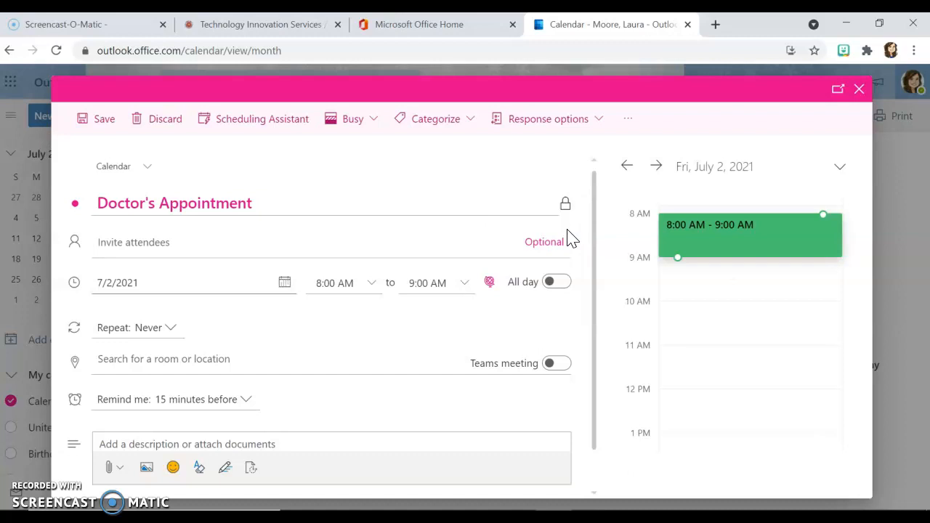
left_click(104, 120)
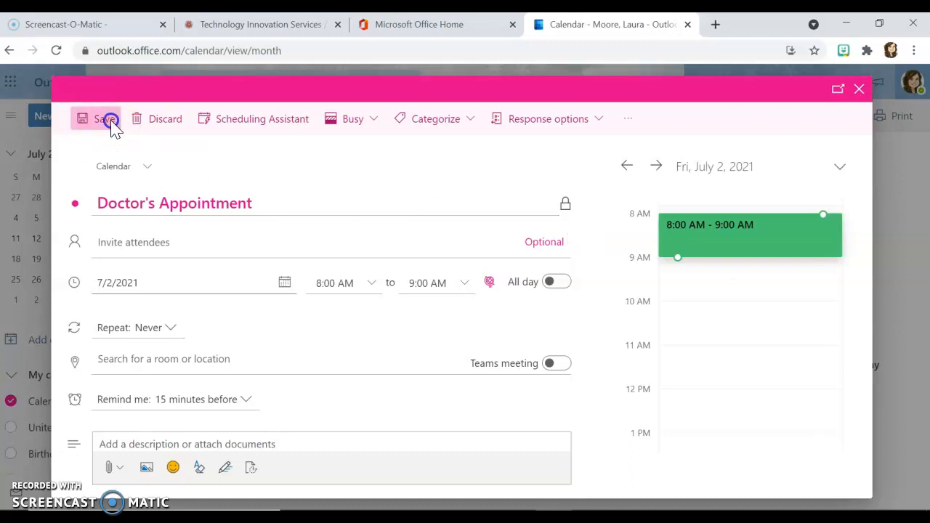